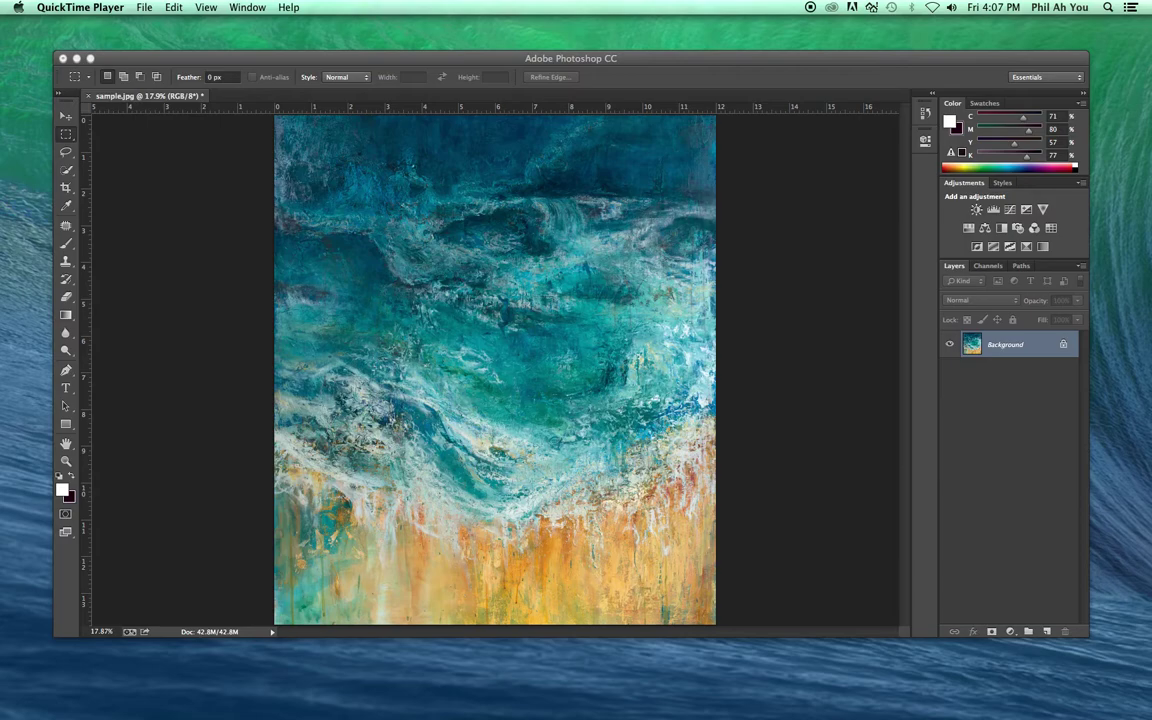
In the Call for Entries PDF, highlight the 4 x 6 inch, 300 dpi and file-name requirements
{"action": "key", "text": "super+Tab"}
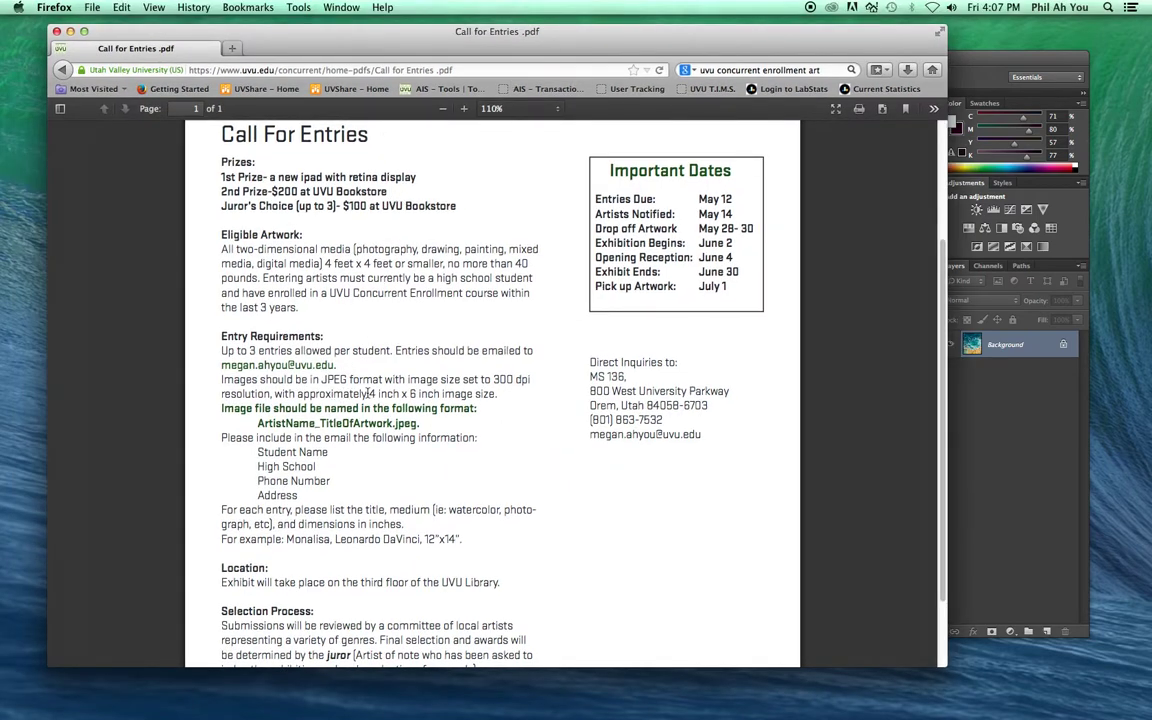
{"action": "left_click_drag", "start_coordinate": [369, 393], "coordinate": [425, 397]}
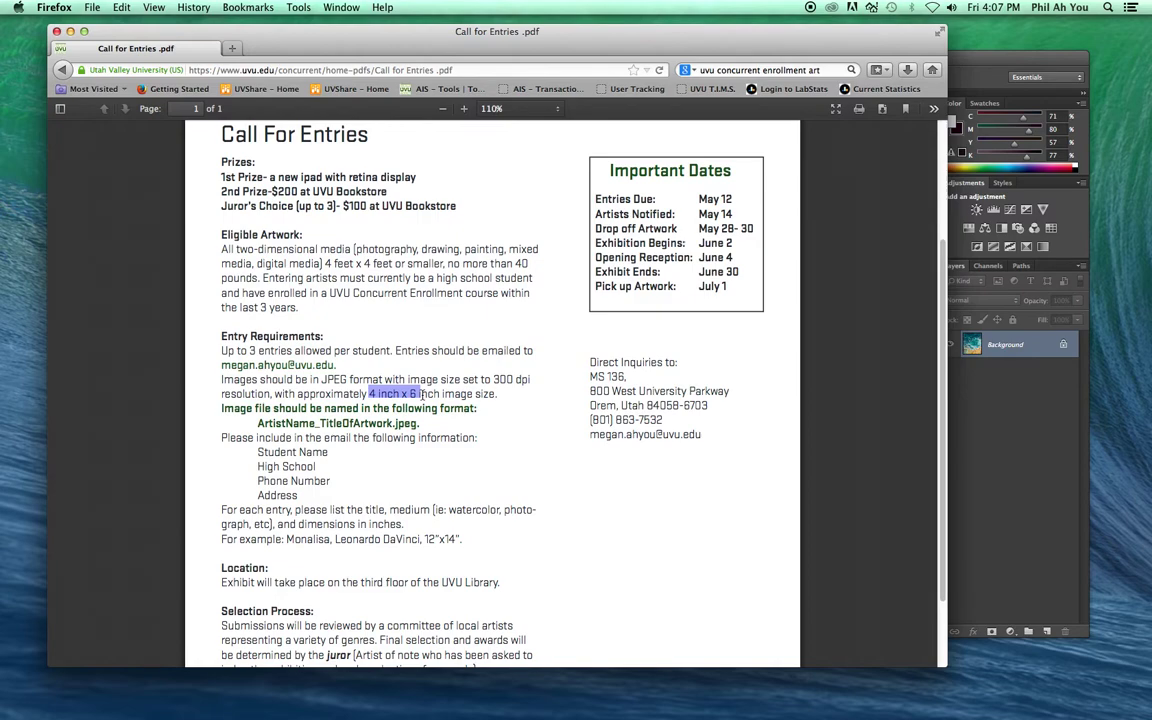
{"action": "left_click_drag", "start_coordinate": [494, 379], "coordinate": [525, 383]}
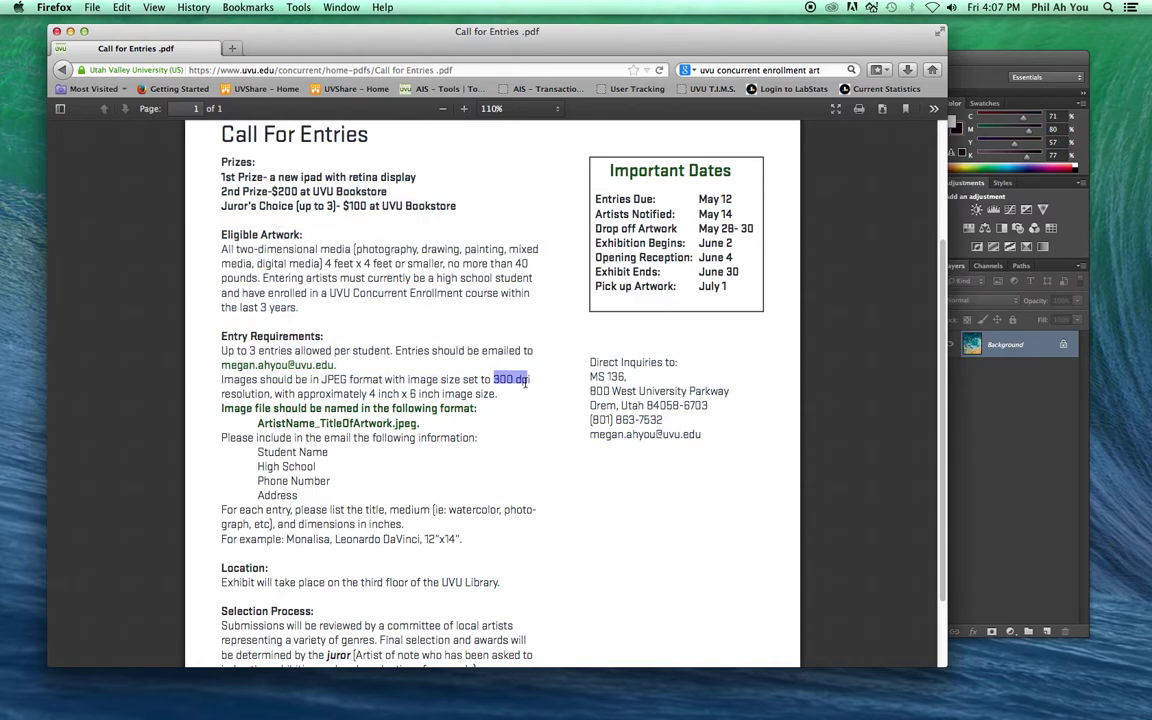
{"action": "left_click_drag", "start_coordinate": [257, 424], "coordinate": [333, 423]}
{"action": "left_click", "coordinate": [321, 424]}
Switch between the PDF and the painting, leaving Photoshop's sample.jpg in front
{"action": "left_click", "coordinate": [994, 62]}
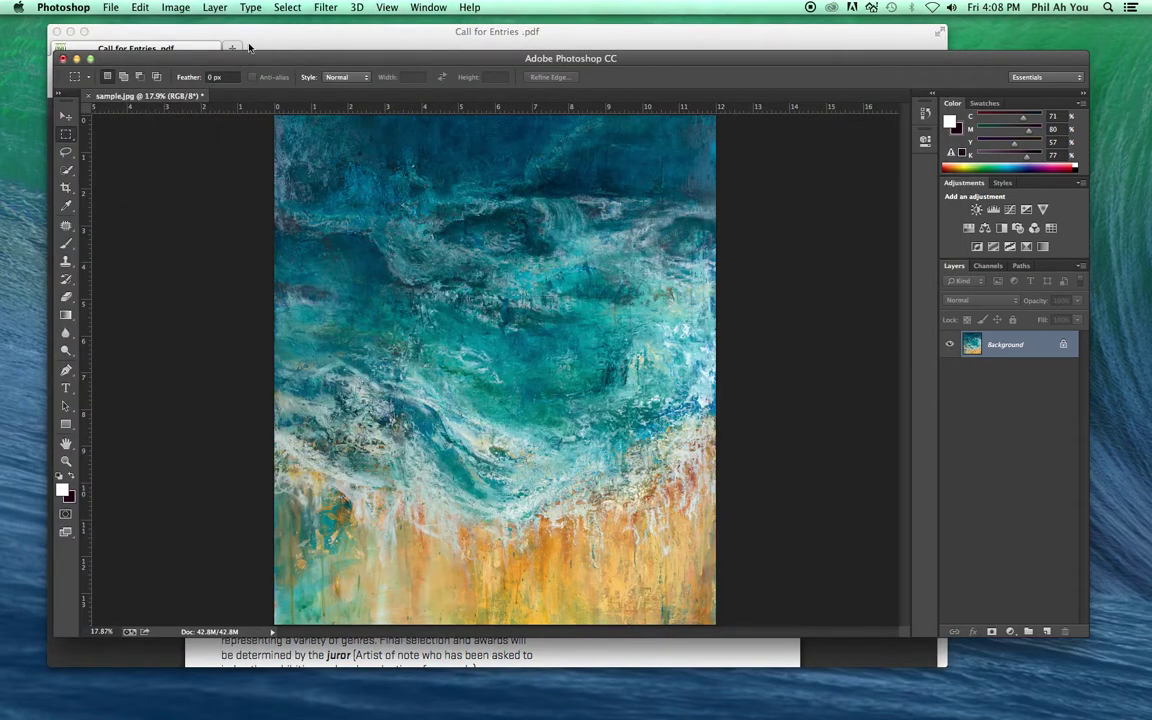
{"action": "left_click", "coordinate": [275, 41]}
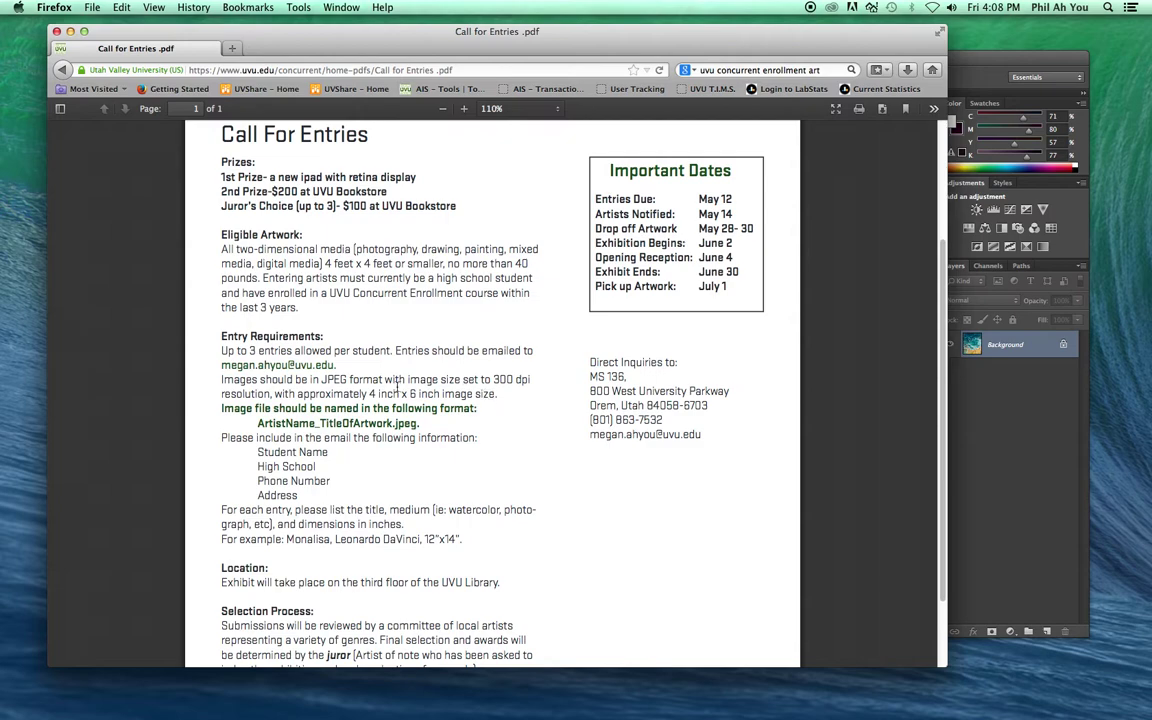
{"action": "left_click", "coordinate": [961, 61]}
In Image Size, turn off Resample and set Resolution to 72, then back to 300 ppi
{"action": "left_click", "coordinate": [180, 7]}
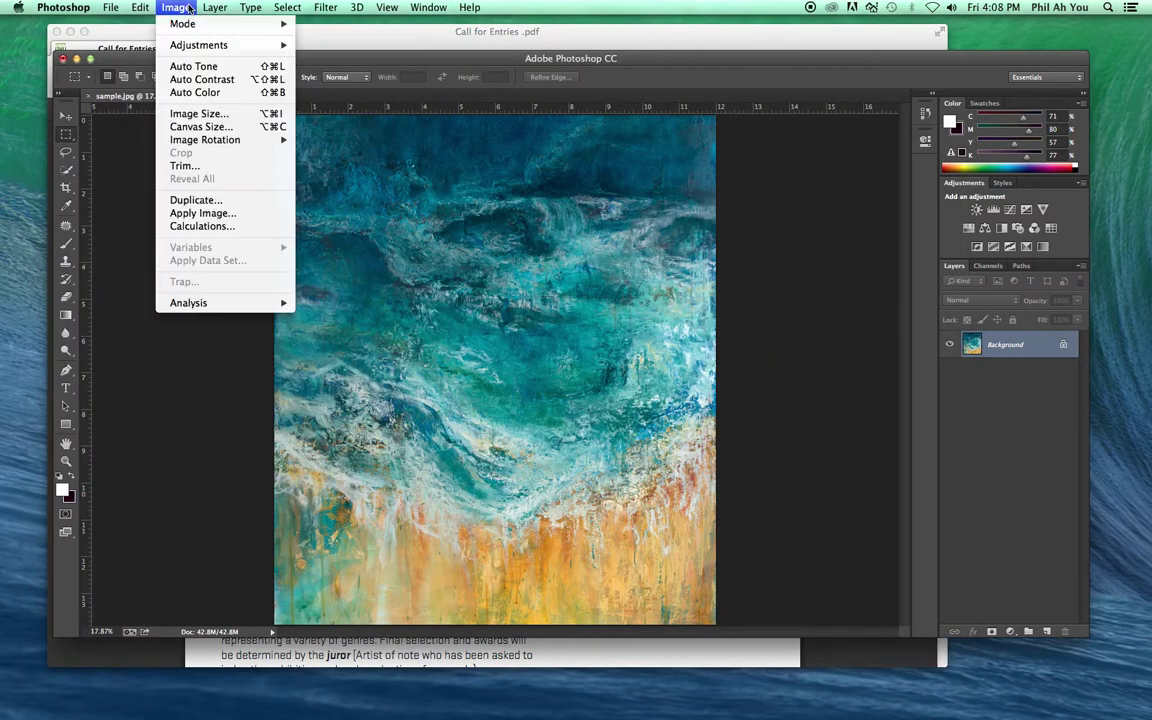
{"action": "left_click", "coordinate": [198, 114]}
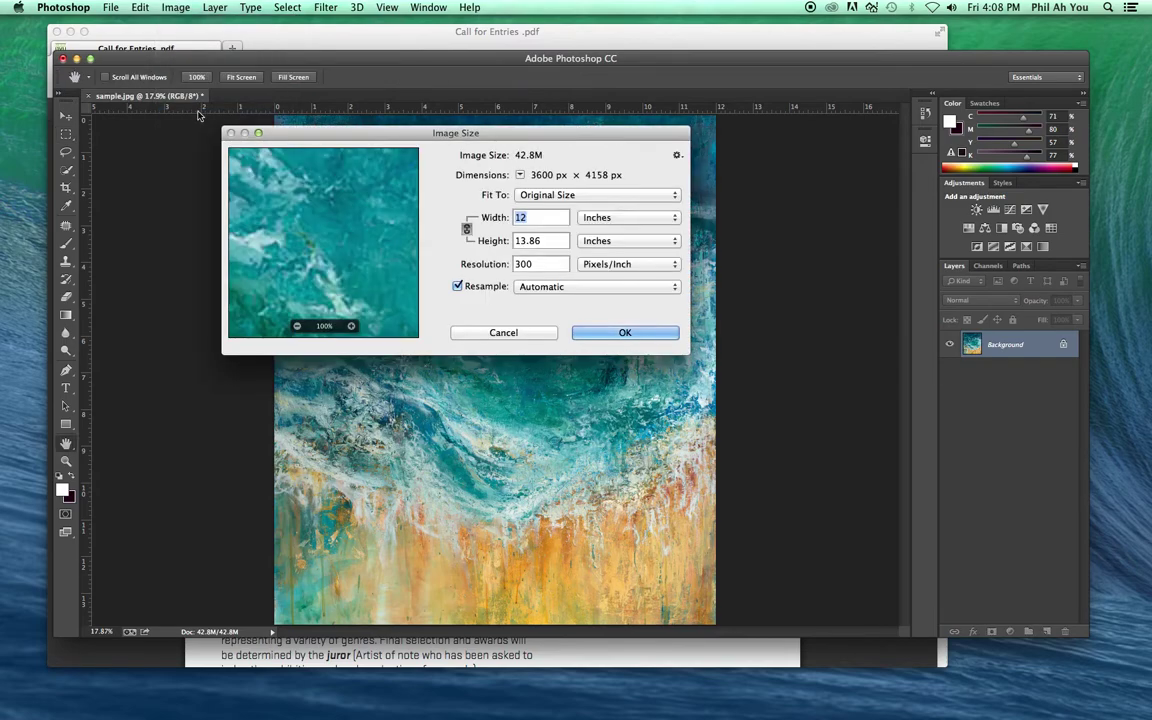
{"action": "left_click", "coordinate": [172, 7]}
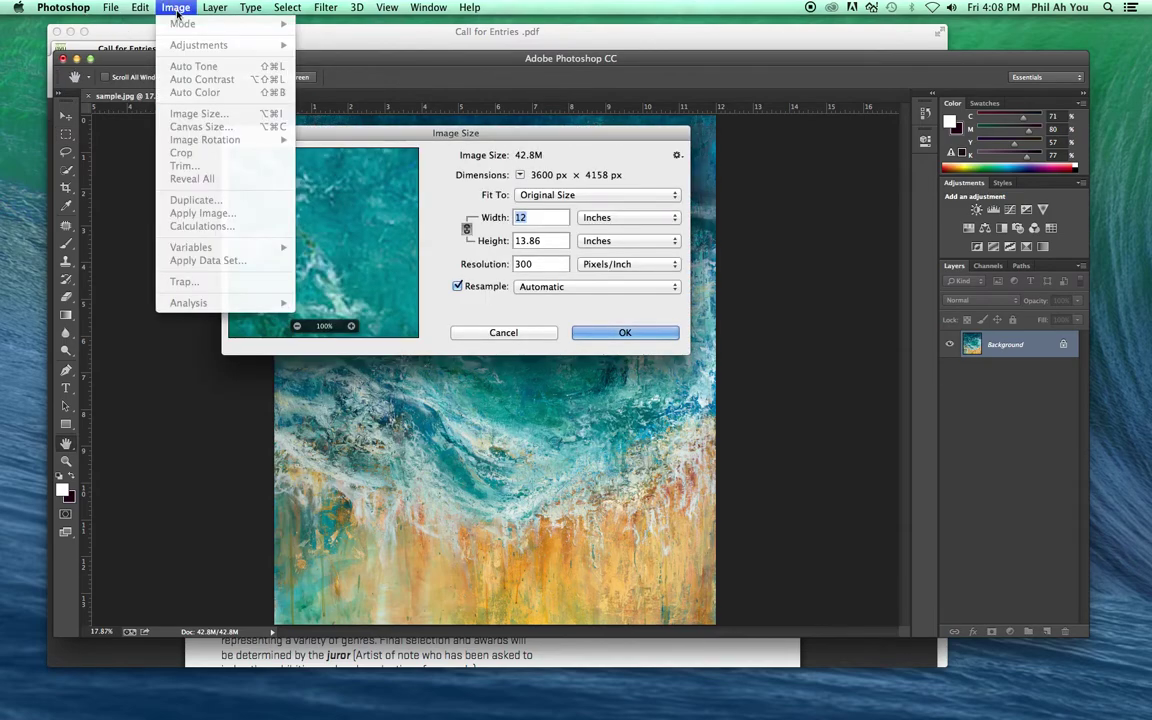
{"action": "left_click", "coordinate": [166, 9]}
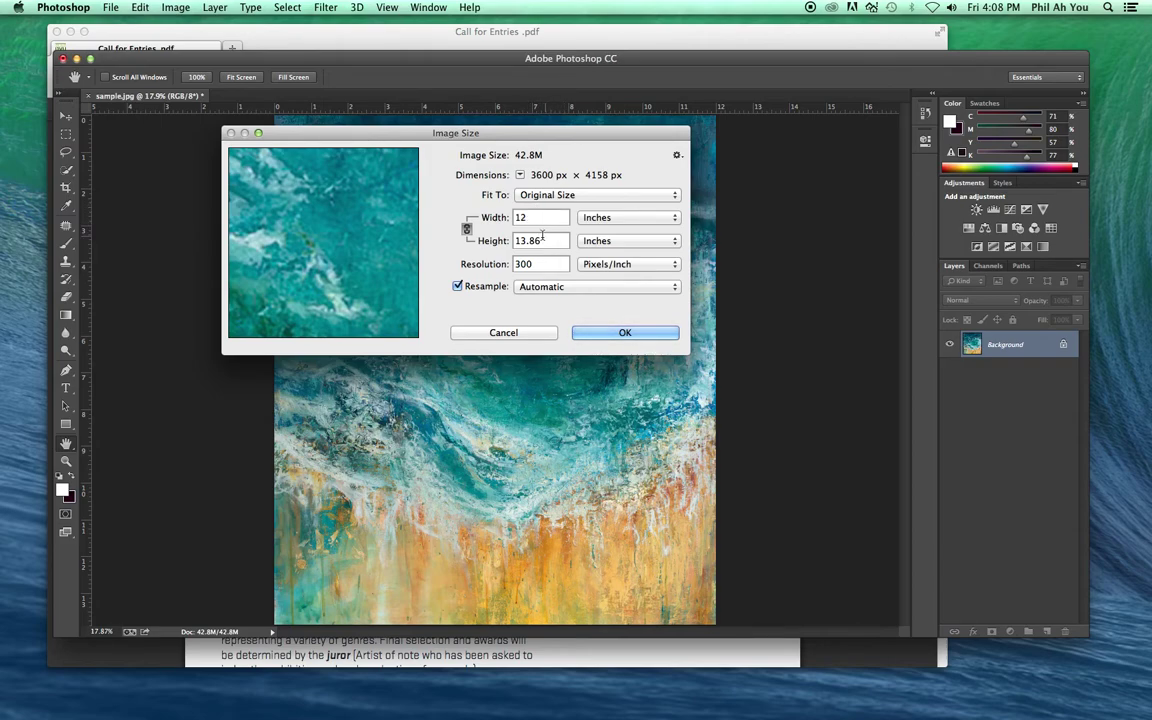
{"action": "double_click", "coordinate": [530, 240]}
{"action": "left_click", "coordinate": [458, 287]}
{"action": "double_click", "coordinate": [530, 264]}
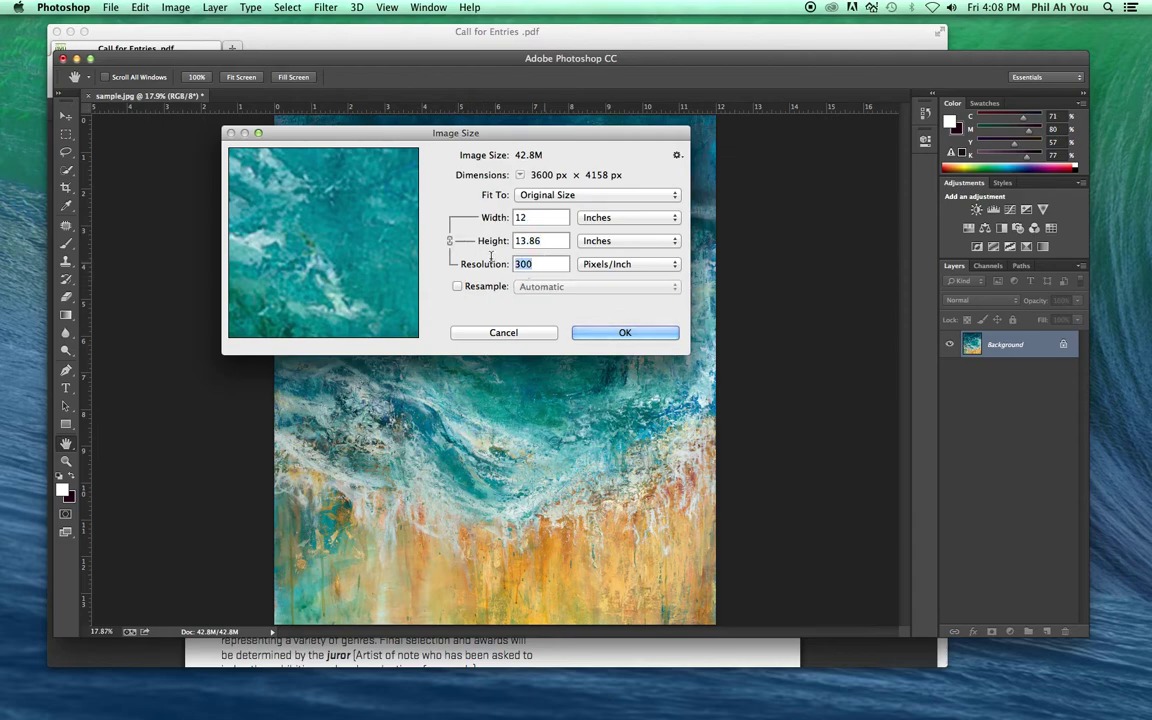
{"action": "type", "text": "72"}
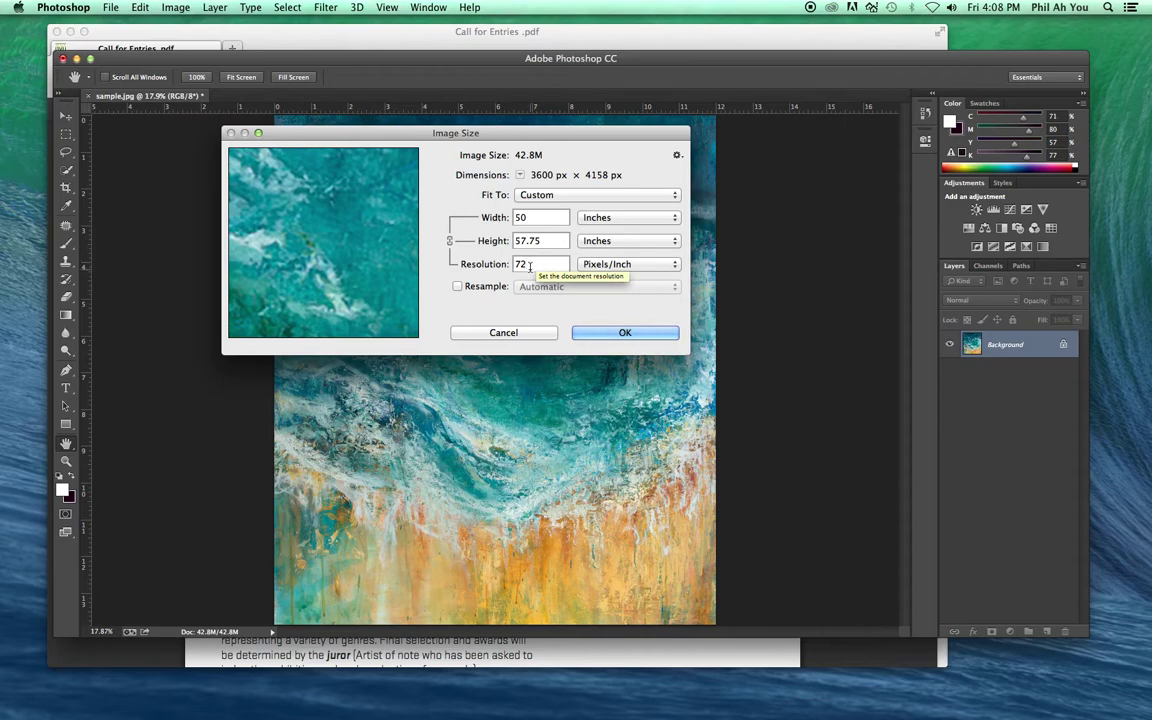
{"action": "double_click", "coordinate": [528, 264]}
{"action": "type", "text": "300"}
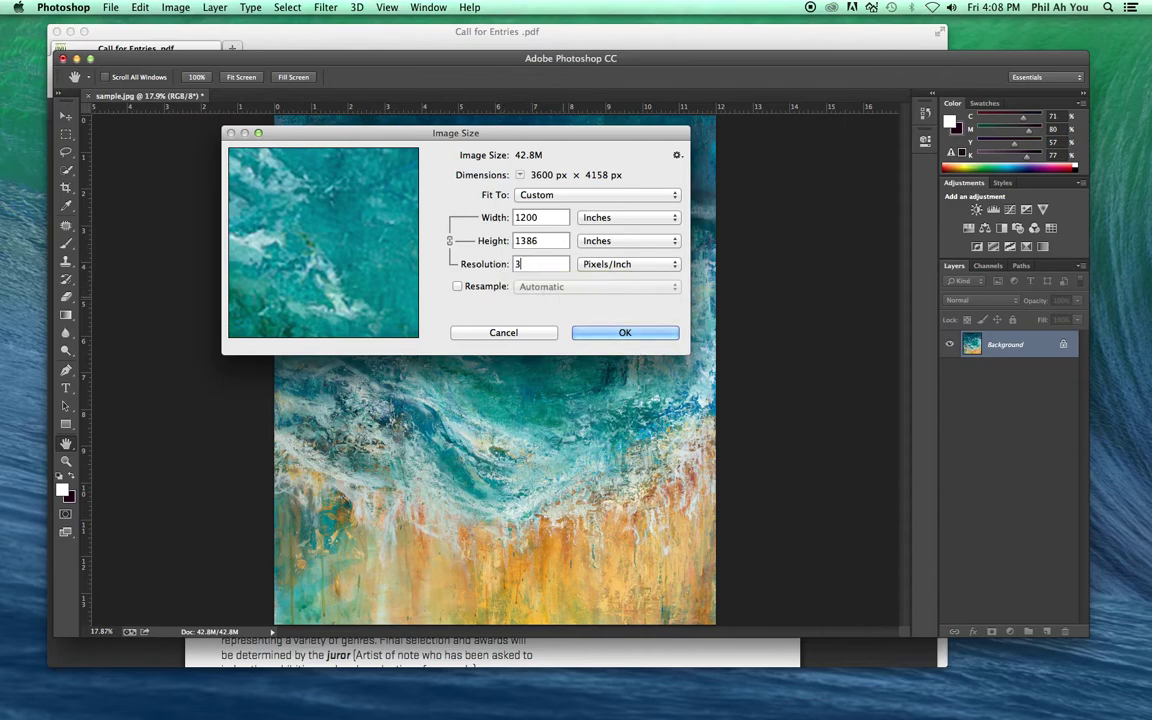
{"action": "left_click", "coordinate": [612, 332]}
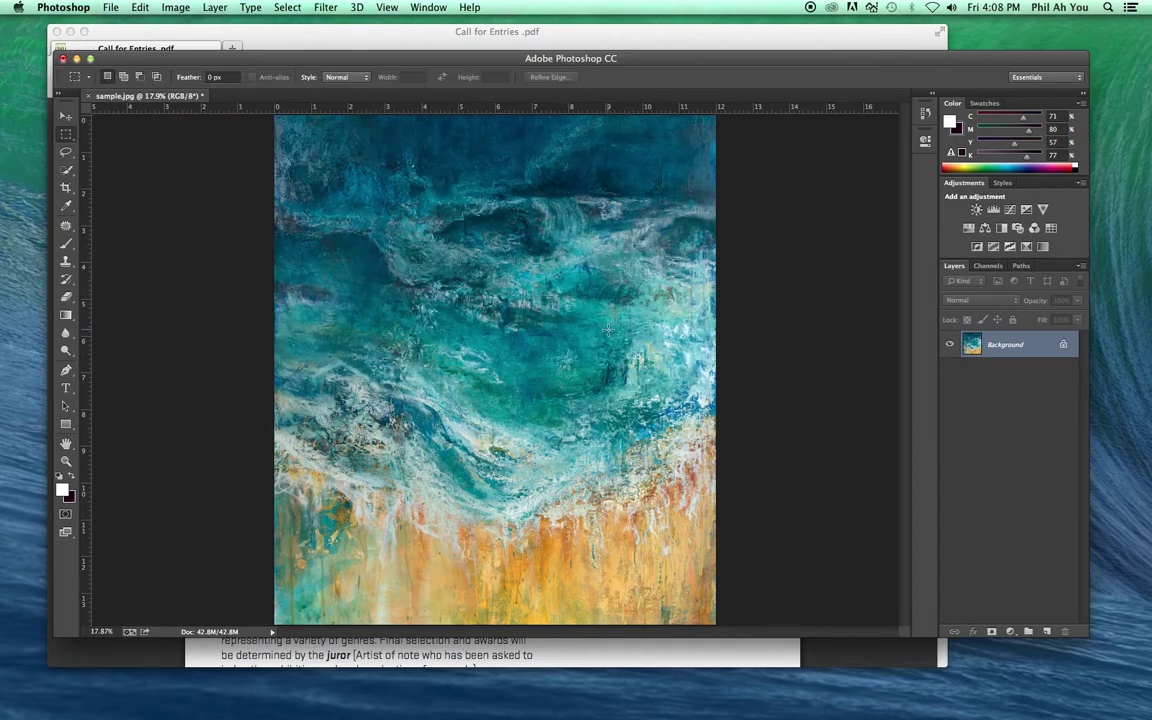
With Resample on, resize the painting to 6 inches tall at 300 ppi (1558 × 1800 px)
{"action": "left_click", "coordinate": [175, 8]}
{"action": "left_click", "coordinate": [197, 110]}
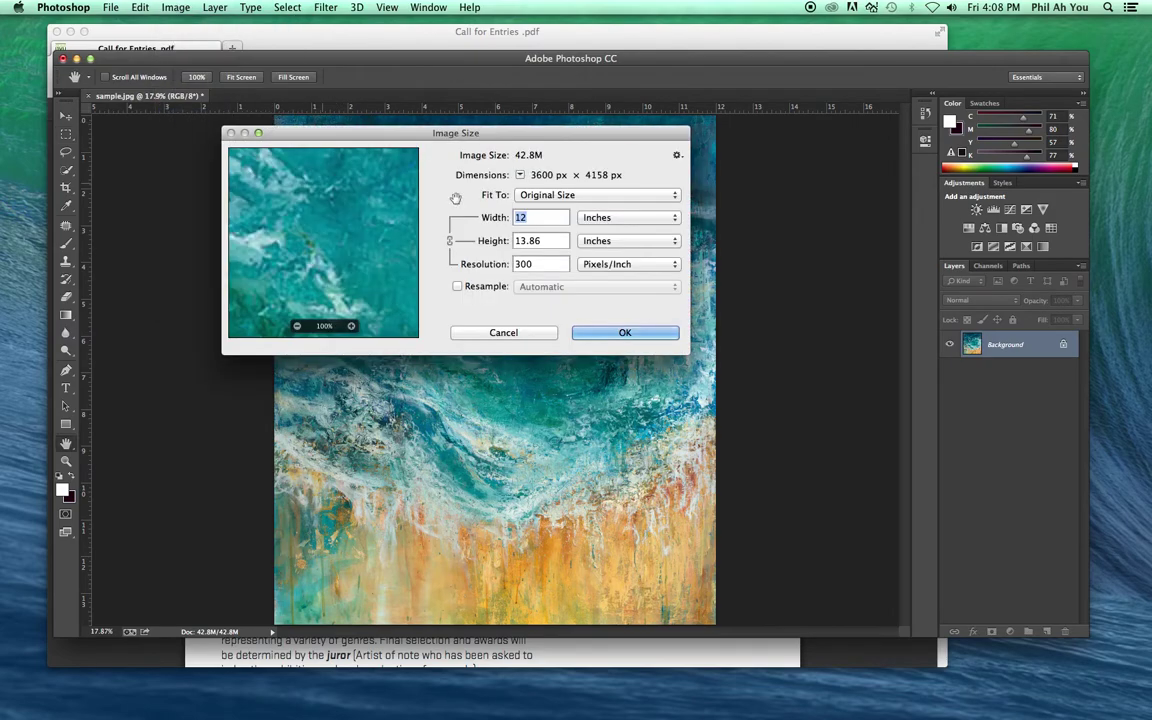
{"action": "left_click", "coordinate": [457, 287]}
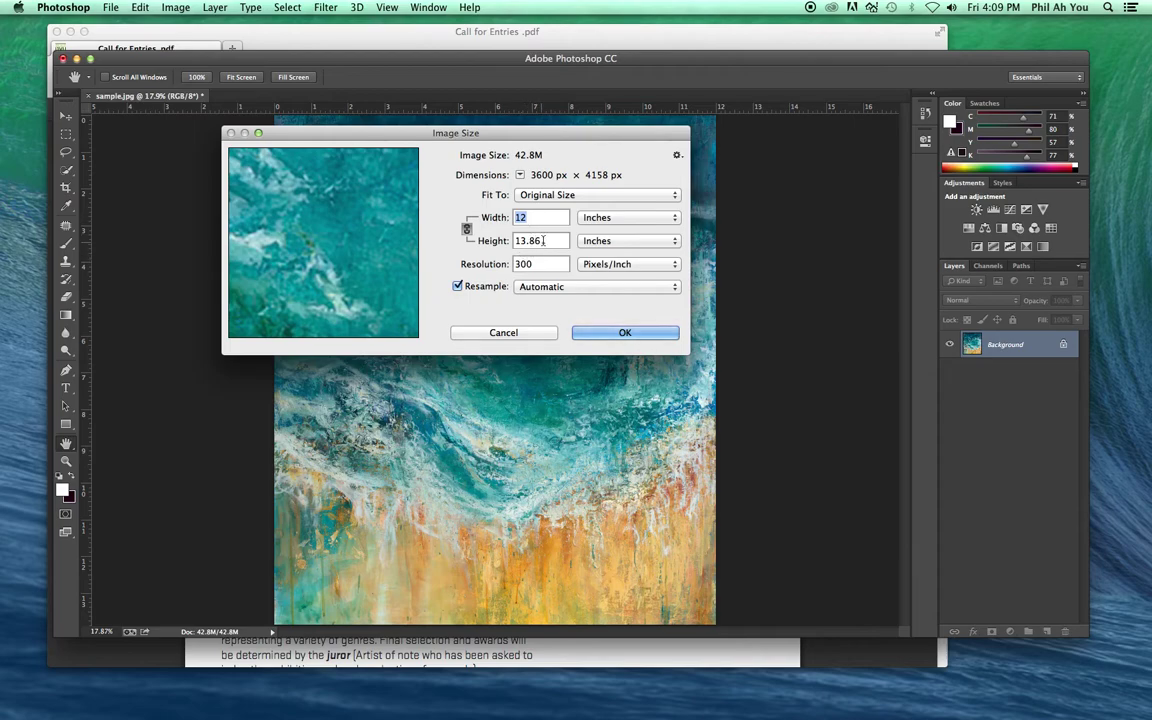
{"action": "key", "text": "Tab"}
{"action": "type", "text": "6"}
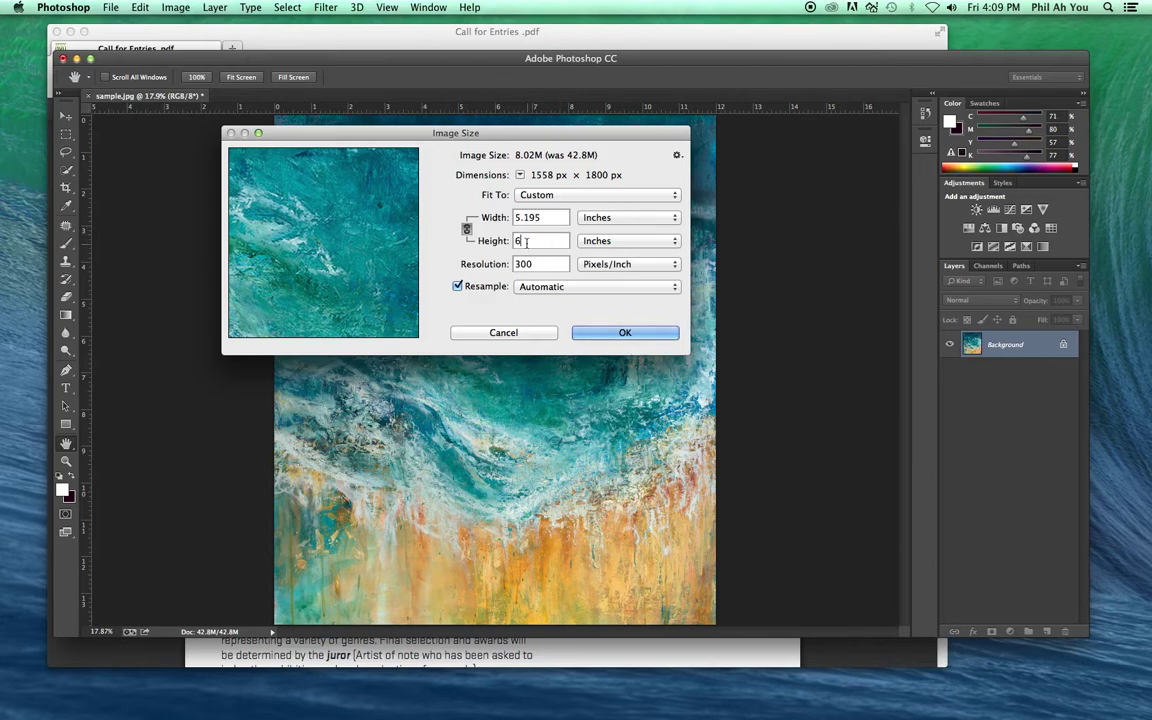
{"action": "left_click_drag", "start_coordinate": [528, 241], "coordinate": [494, 231]}
{"action": "left_click", "coordinate": [645, 332]}
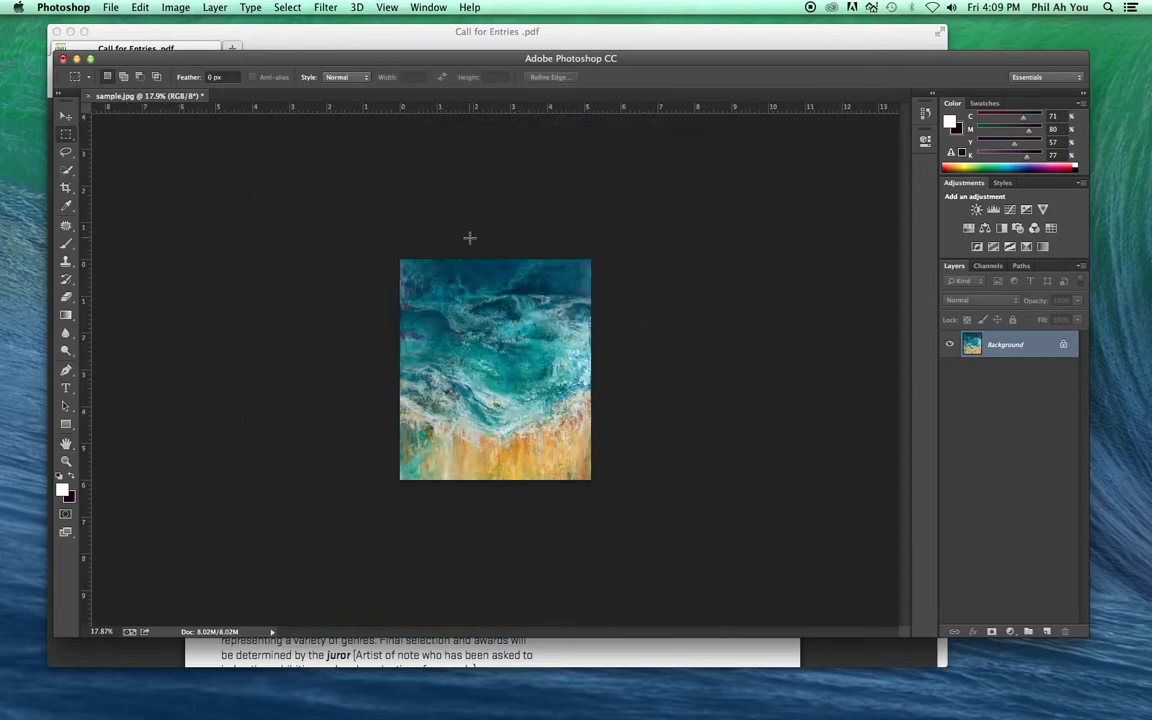
{"action": "left_click", "coordinate": [111, 8]}
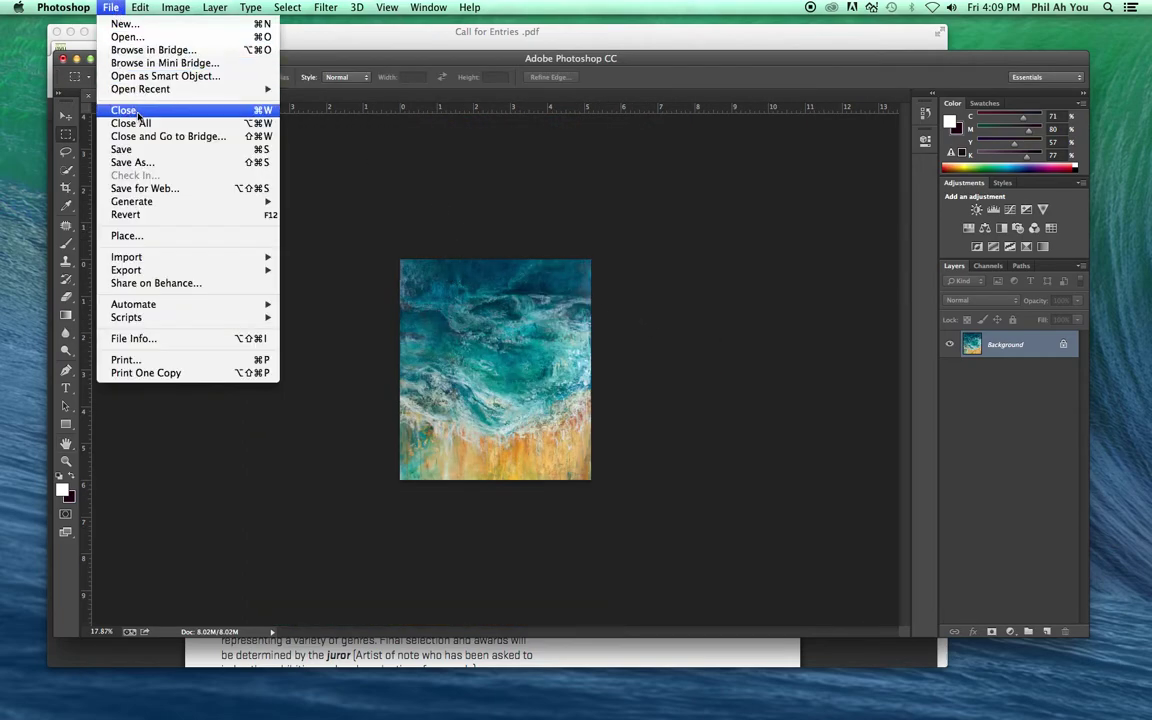
Open Save As, then select the name ArtistName_TitleOfArtwork in the Call for Entries PDF
{"action": "left_click", "coordinate": [130, 162]}
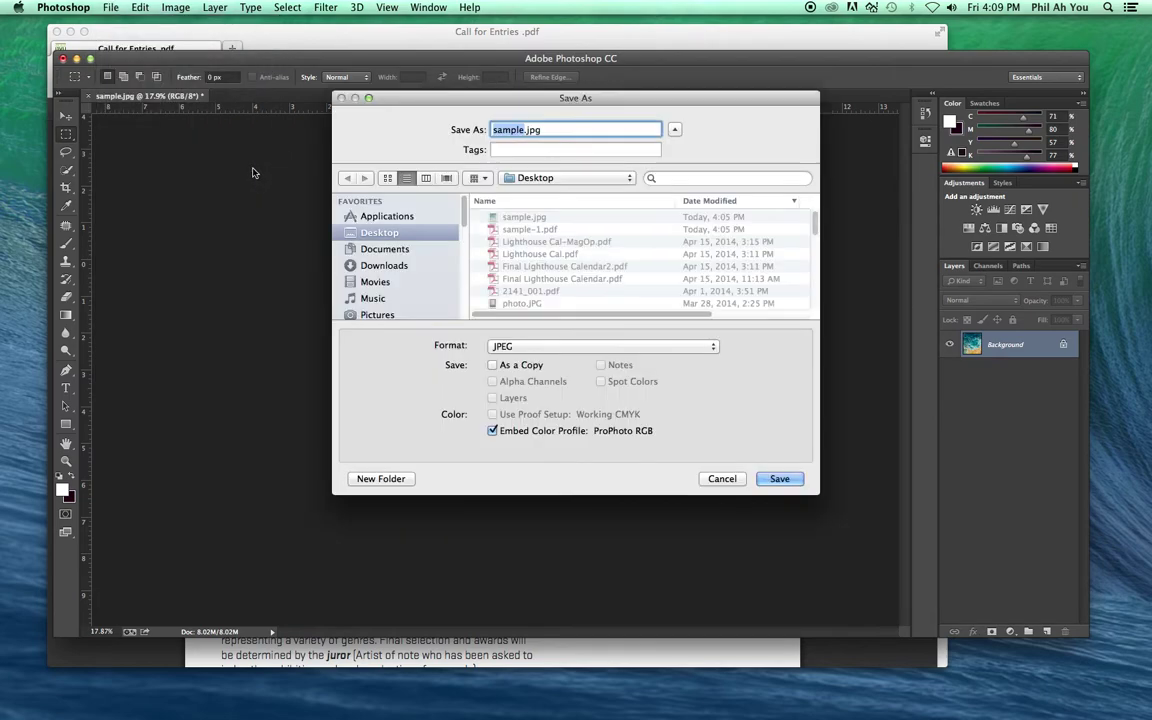
{"action": "left_click_drag", "start_coordinate": [550, 98], "coordinate": [477, 73]}
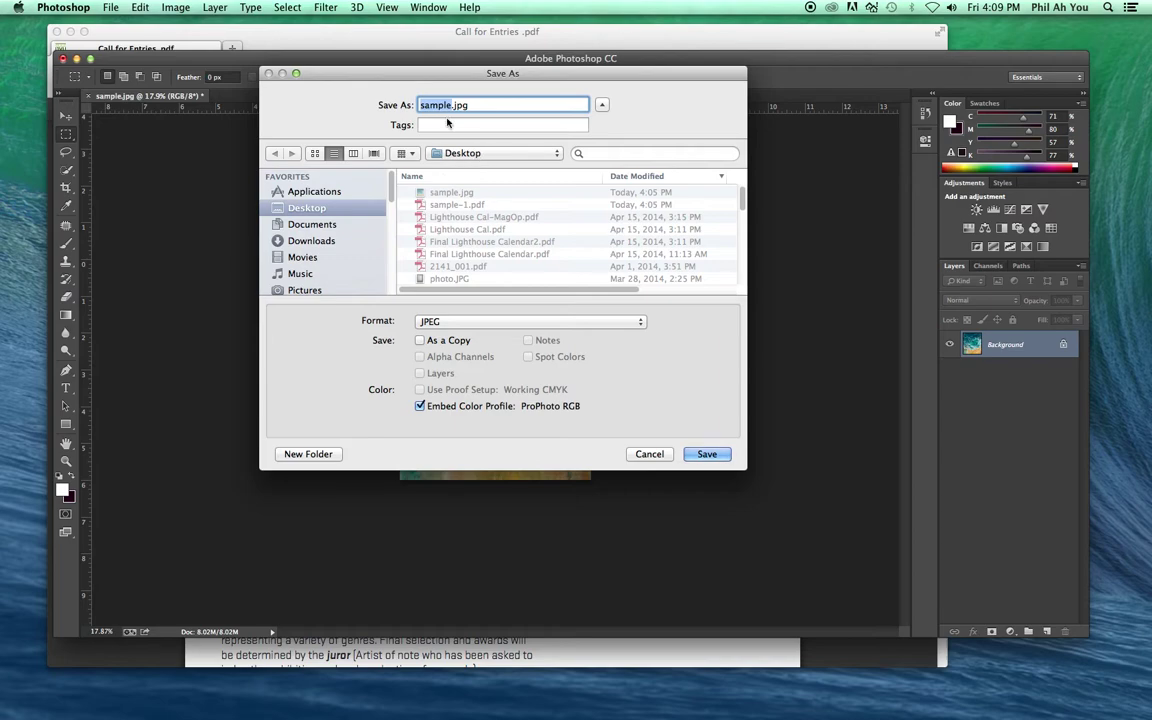
{"action": "left_click", "coordinate": [402, 40]}
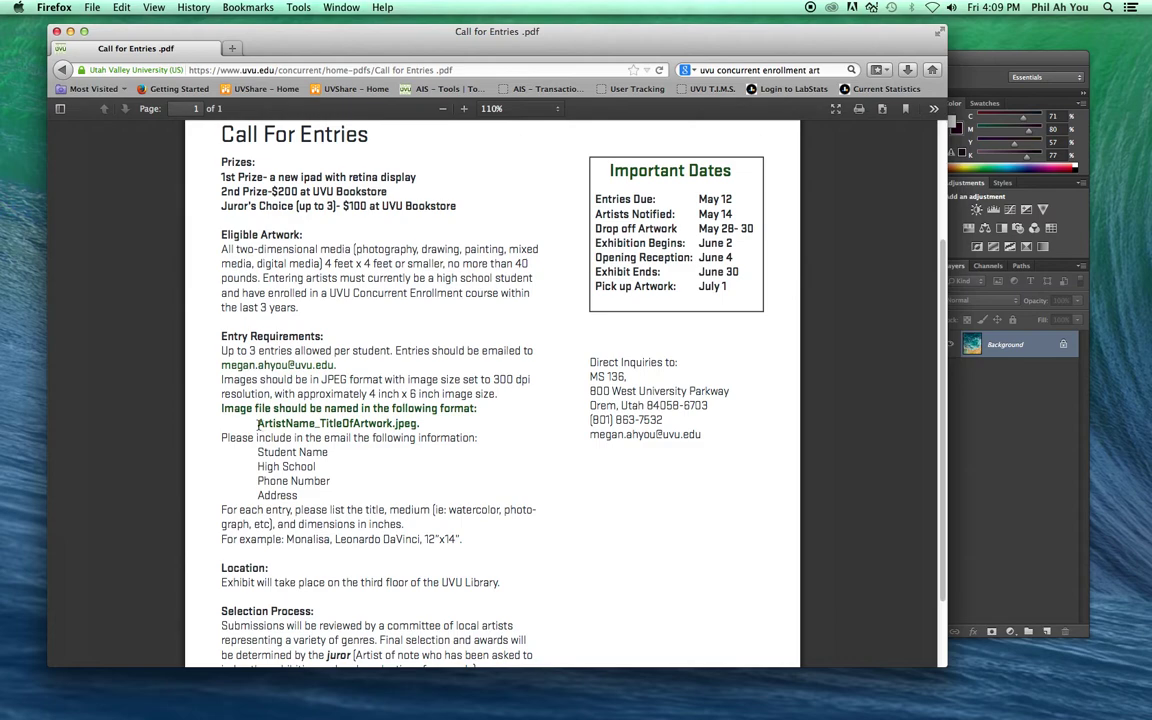
{"action": "left_click_drag", "start_coordinate": [258, 424], "coordinate": [388, 425]}
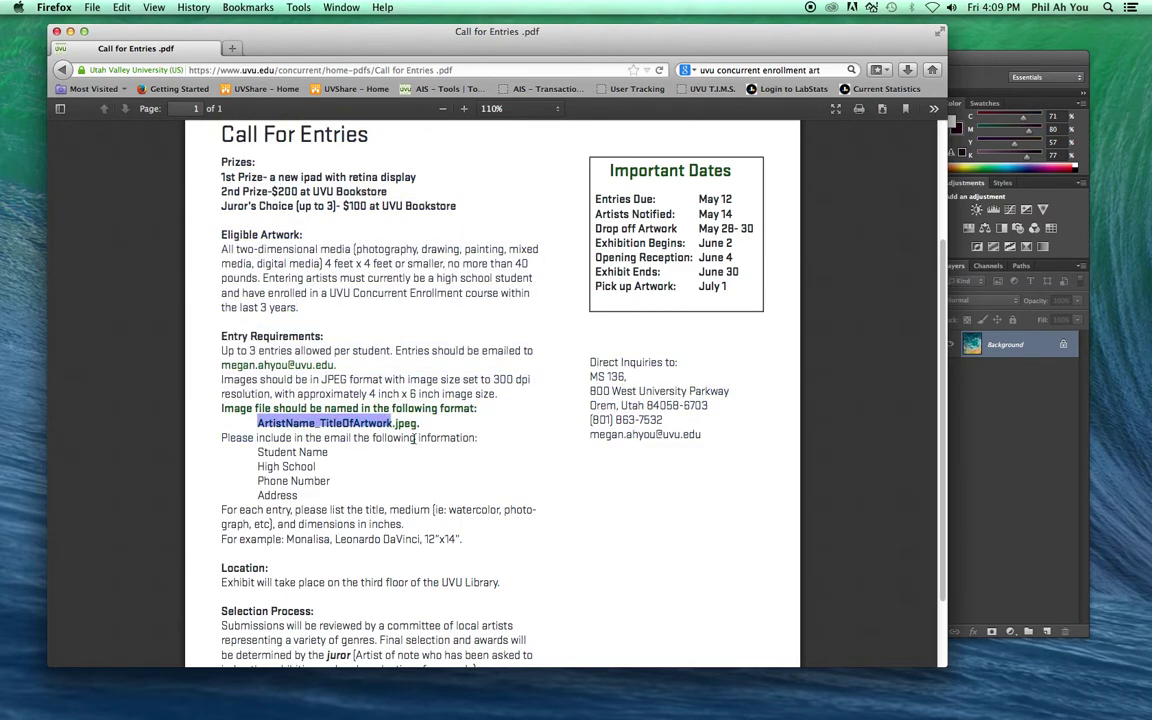
{"action": "left_click", "coordinate": [952, 60]}
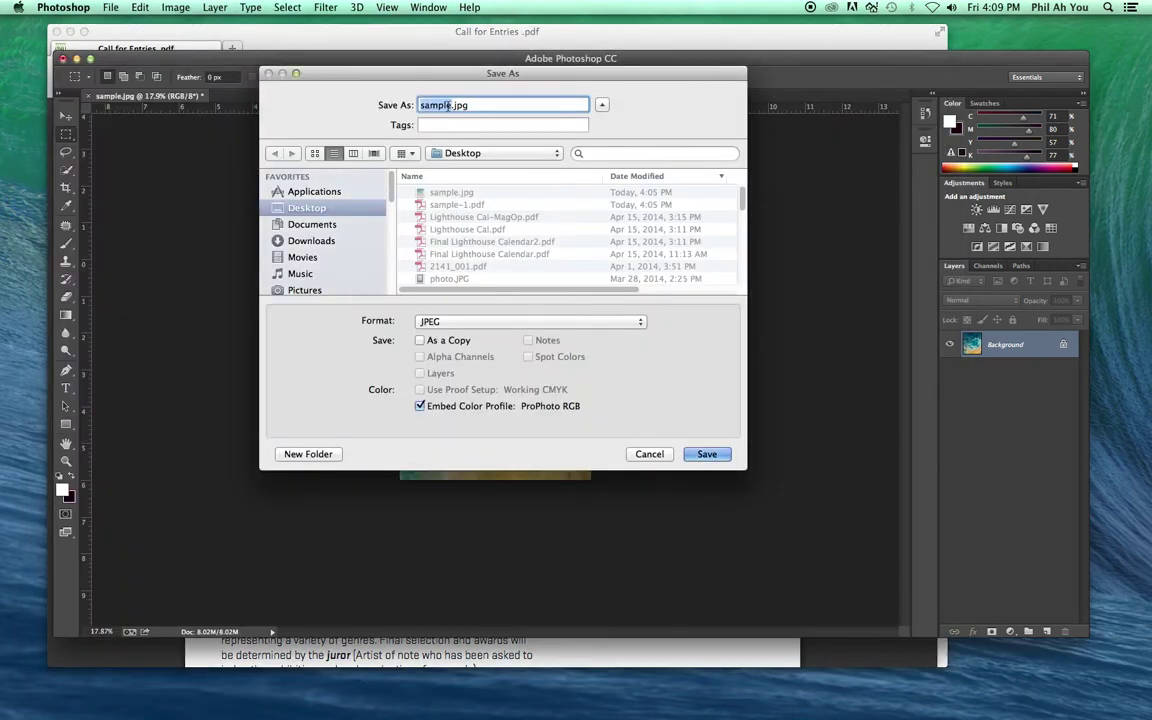
Name the file ArtistName_TitleOfArtwork and save it to the Desktop as JPEG
{"action": "type", "text": "ArtistName_TitleOfArtwork"}
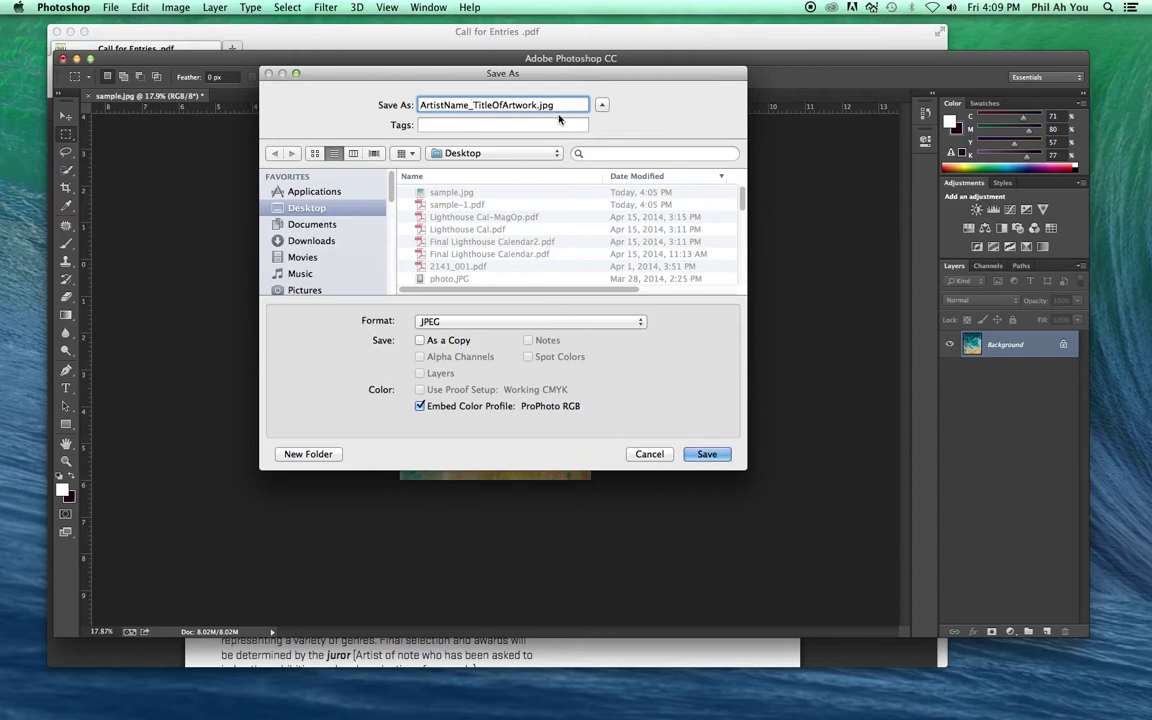
{"action": "left_click", "coordinate": [425, 321]}
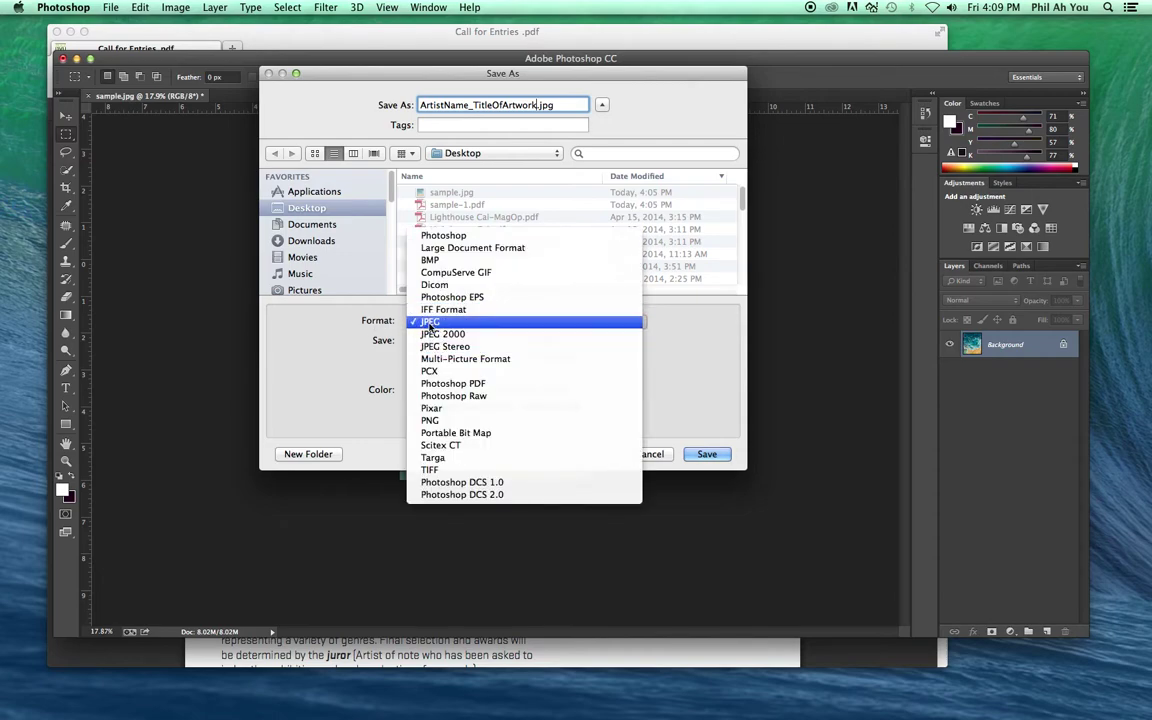
{"action": "left_click", "coordinate": [412, 322]}
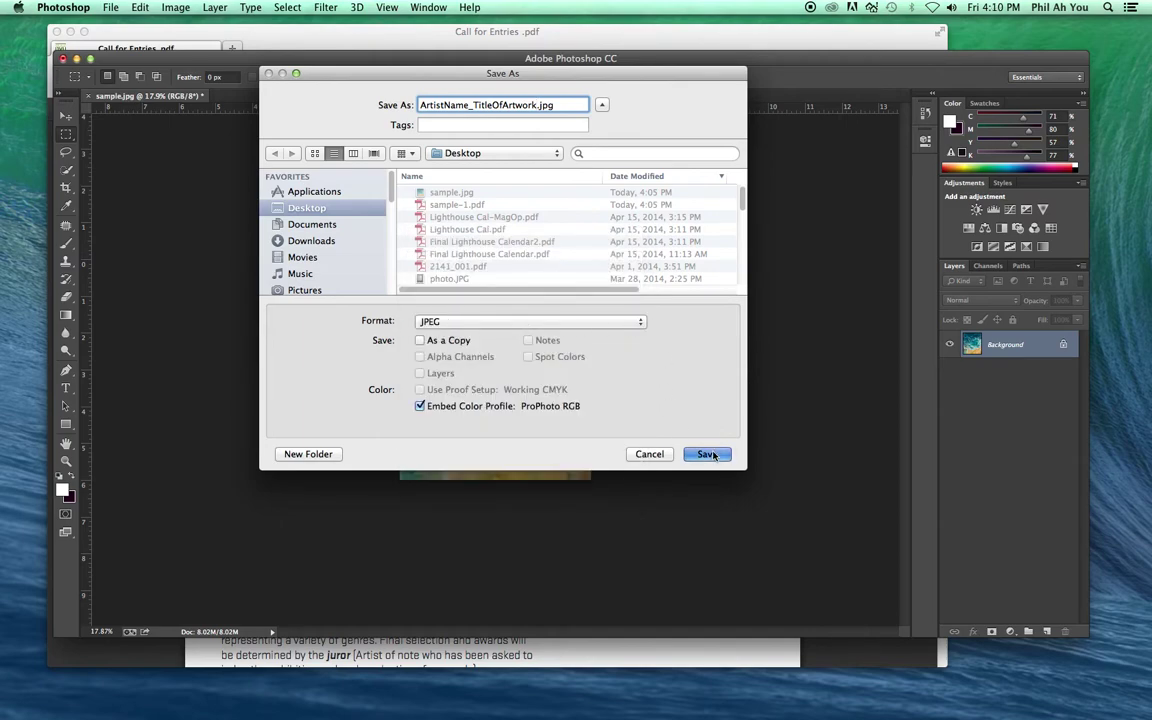
{"action": "left_click", "coordinate": [649, 454]}
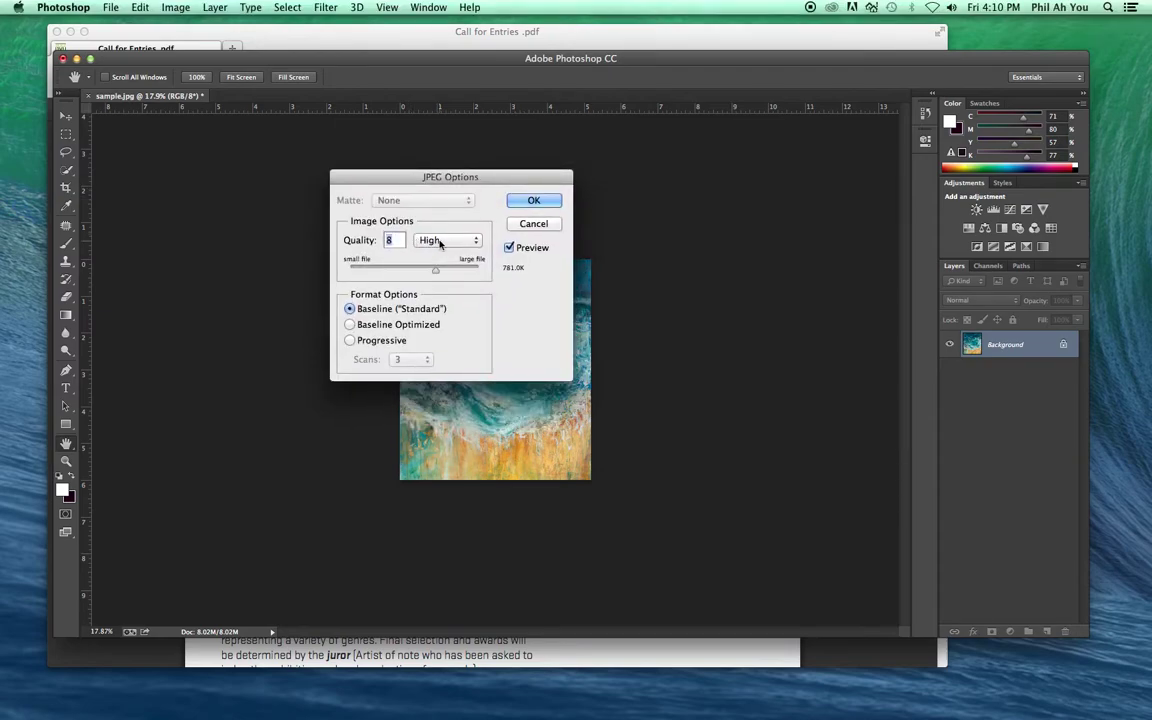
Set the JPEG Options quality to 8 (High) and confirm
{"action": "left_click", "coordinate": [440, 244]}
{"action": "left_click", "coordinate": [450, 249]}
{"action": "left_click", "coordinate": [448, 242]}
{"action": "left_click", "coordinate": [437, 229]}
{"action": "left_click", "coordinate": [534, 202]}
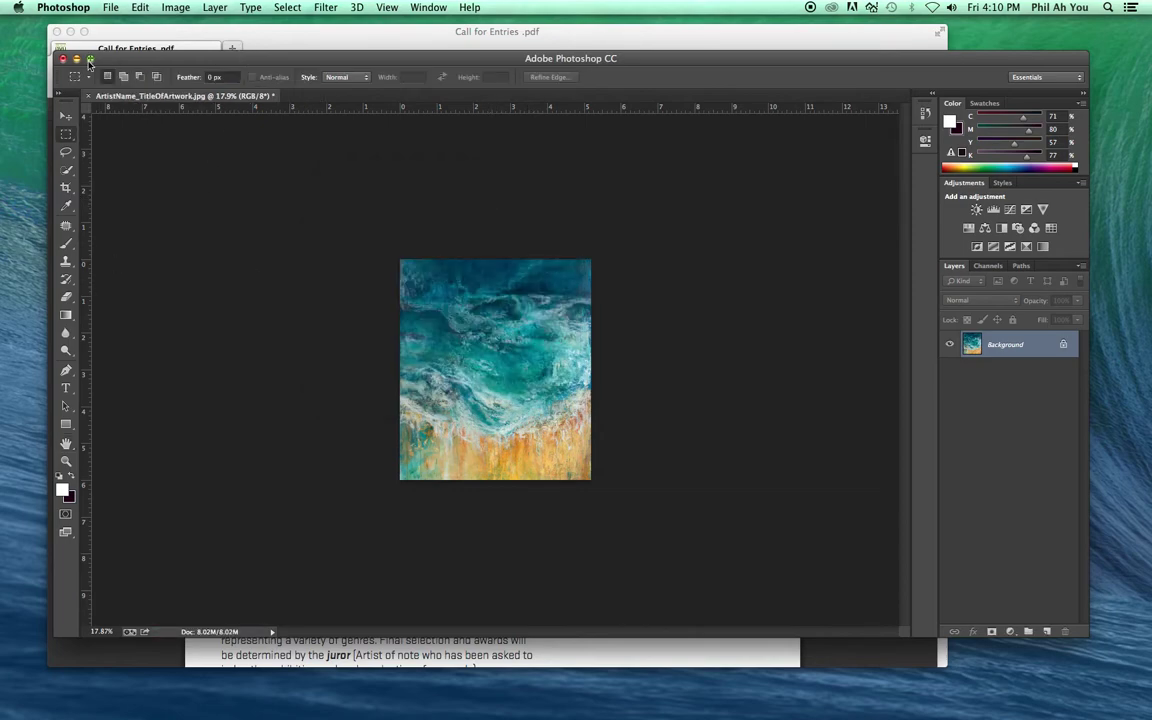
Apply Image Size with Resample off at 300 px/inch and 6 inches tall
{"action": "left_click_drag", "start_coordinate": [145, 60], "coordinate": [96, 51]}
{"action": "left_click", "coordinate": [175, 7]}
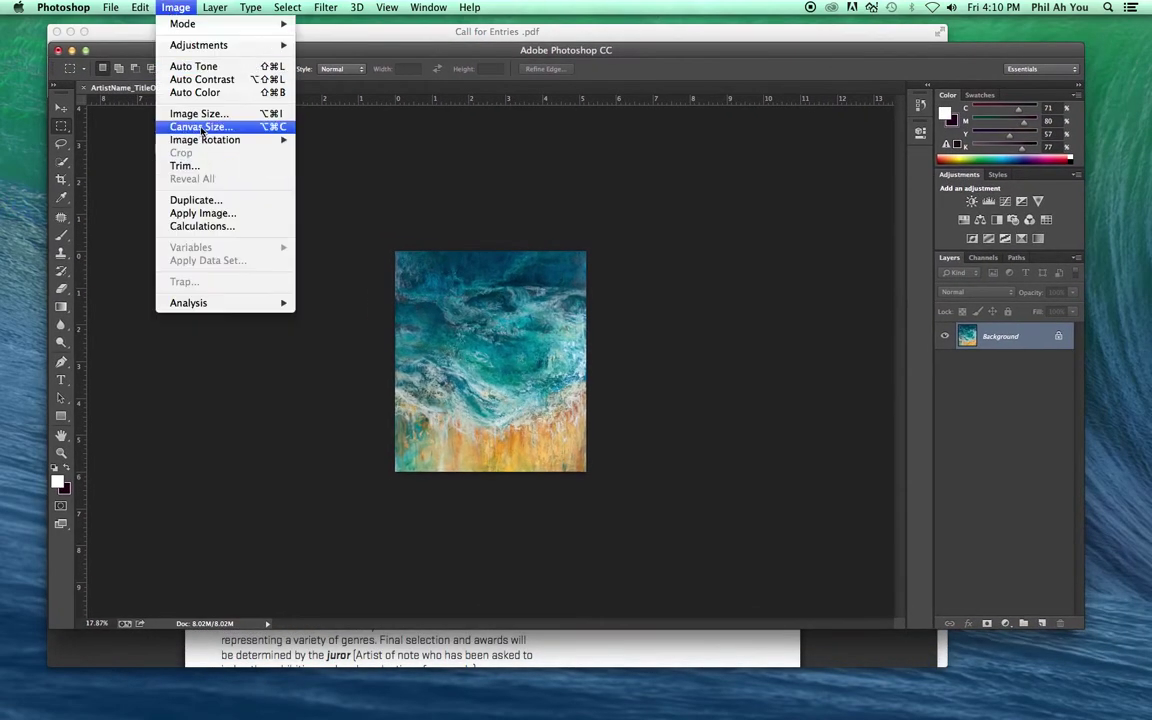
{"action": "left_click", "coordinate": [198, 113]}
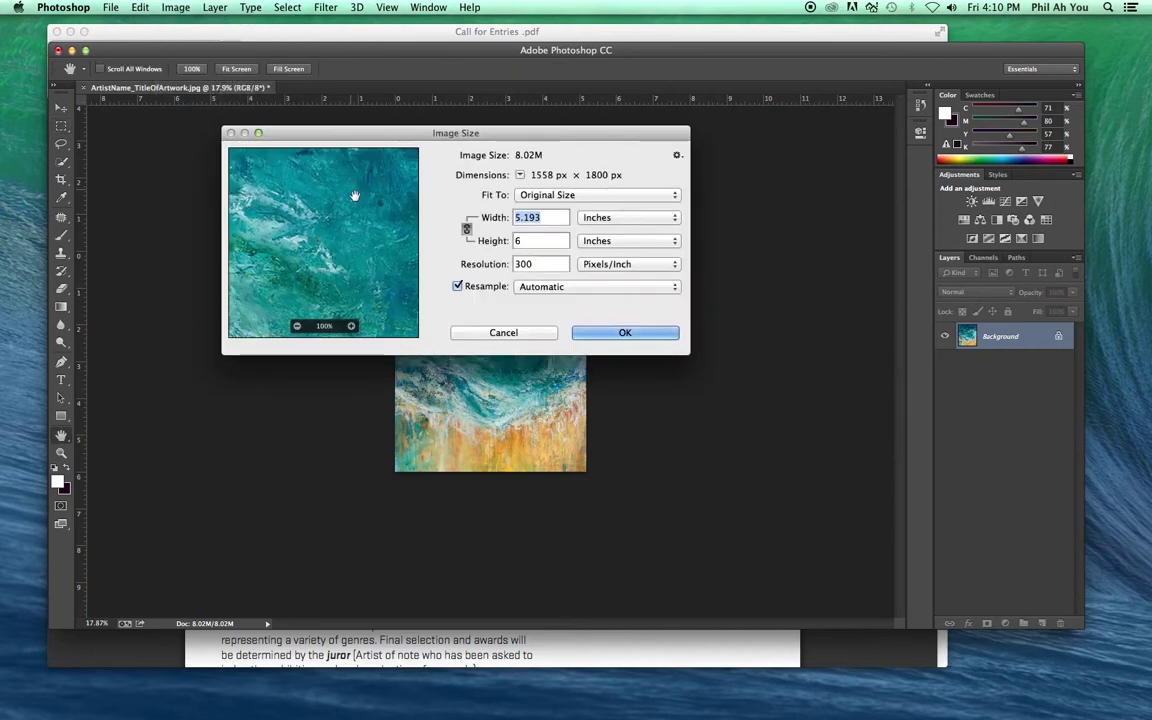
{"action": "left_click", "coordinate": [457, 286]}
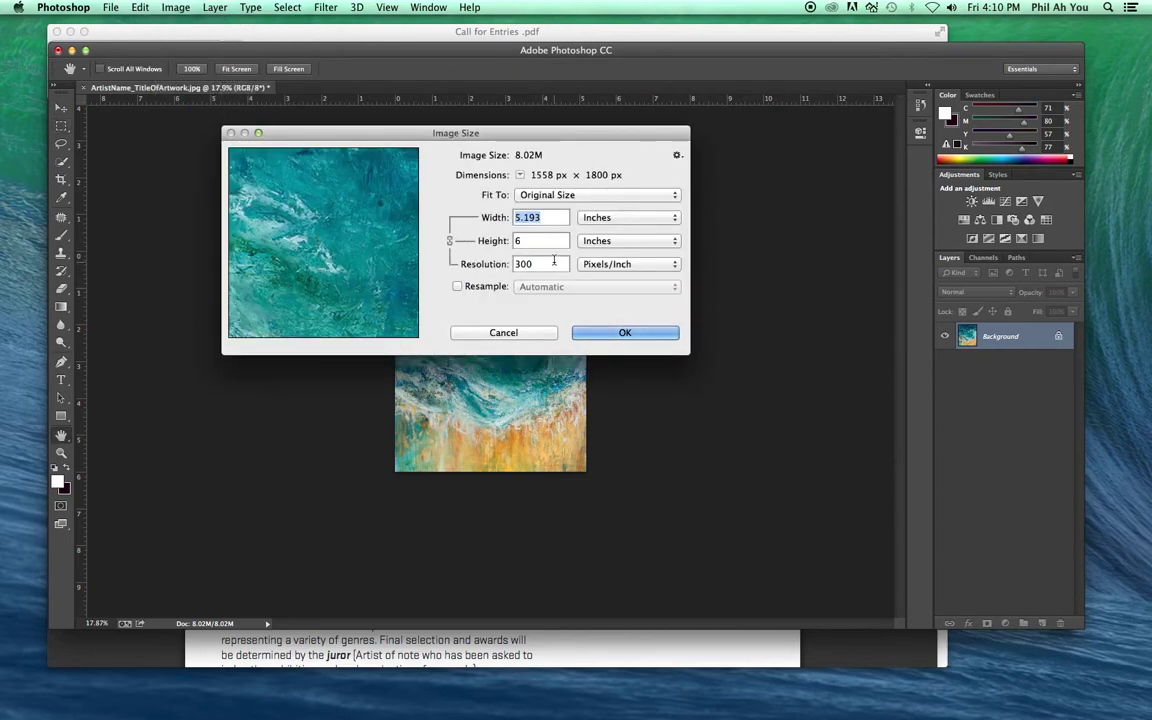
{"action": "key", "text": "Tab"}
{"action": "key", "text": "Tab"}
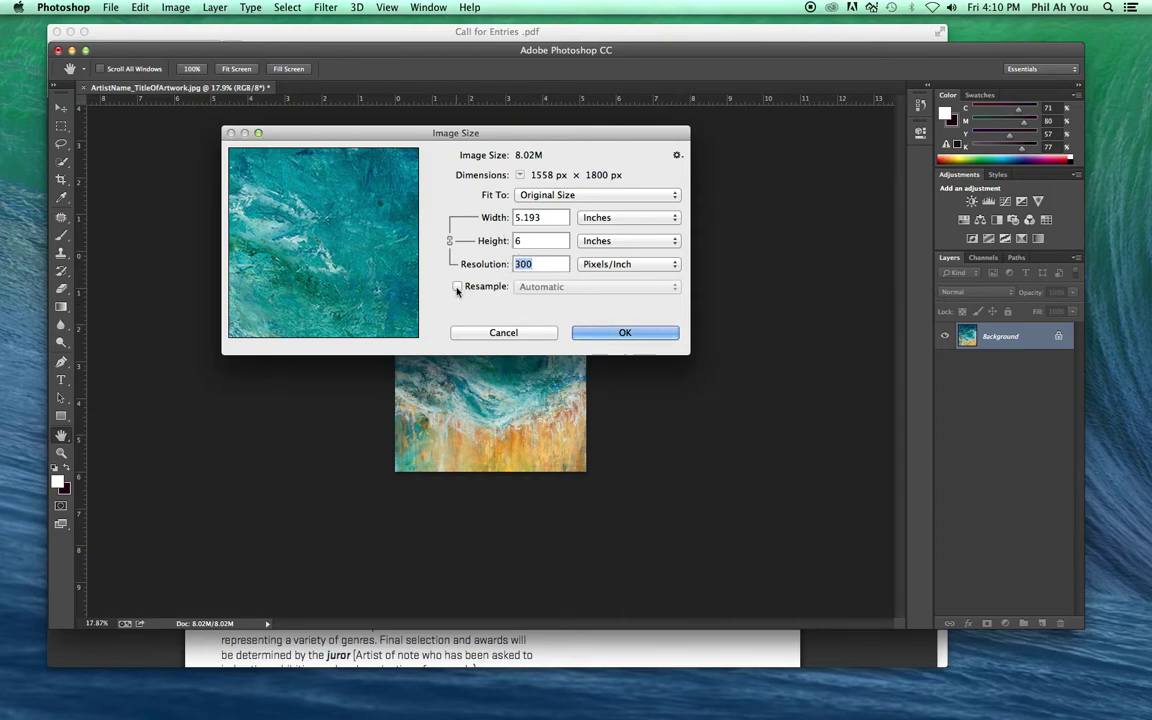
{"action": "left_click", "coordinate": [625, 333]}
Reopen Image Size to confirm 5.193 × 6 inches at 300 ppi, then close it
{"action": "left_click", "coordinate": [175, 7]}
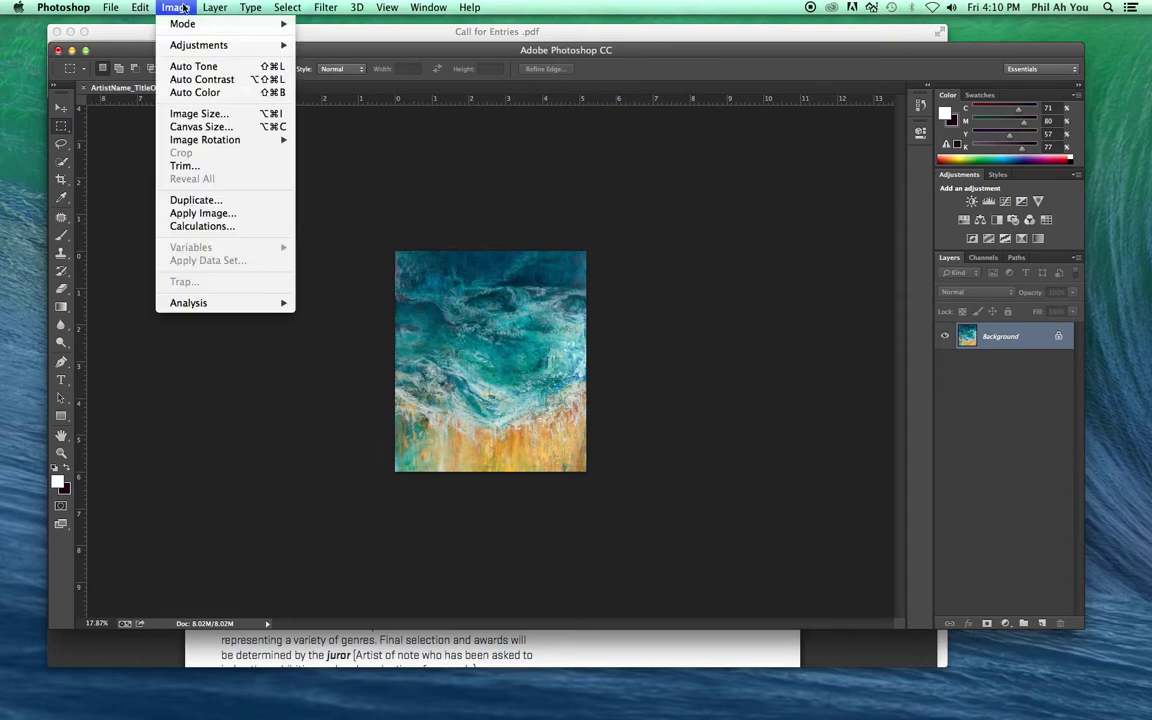
{"action": "left_click", "coordinate": [199, 114]}
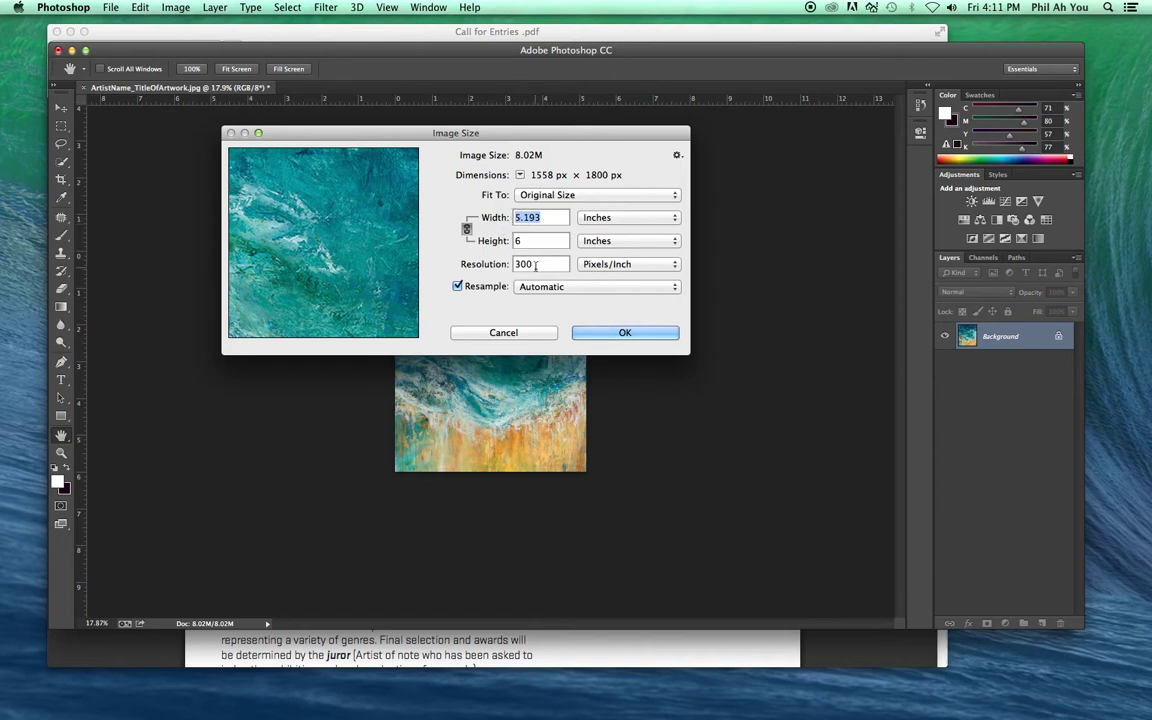
{"action": "left_click", "coordinate": [612, 333]}
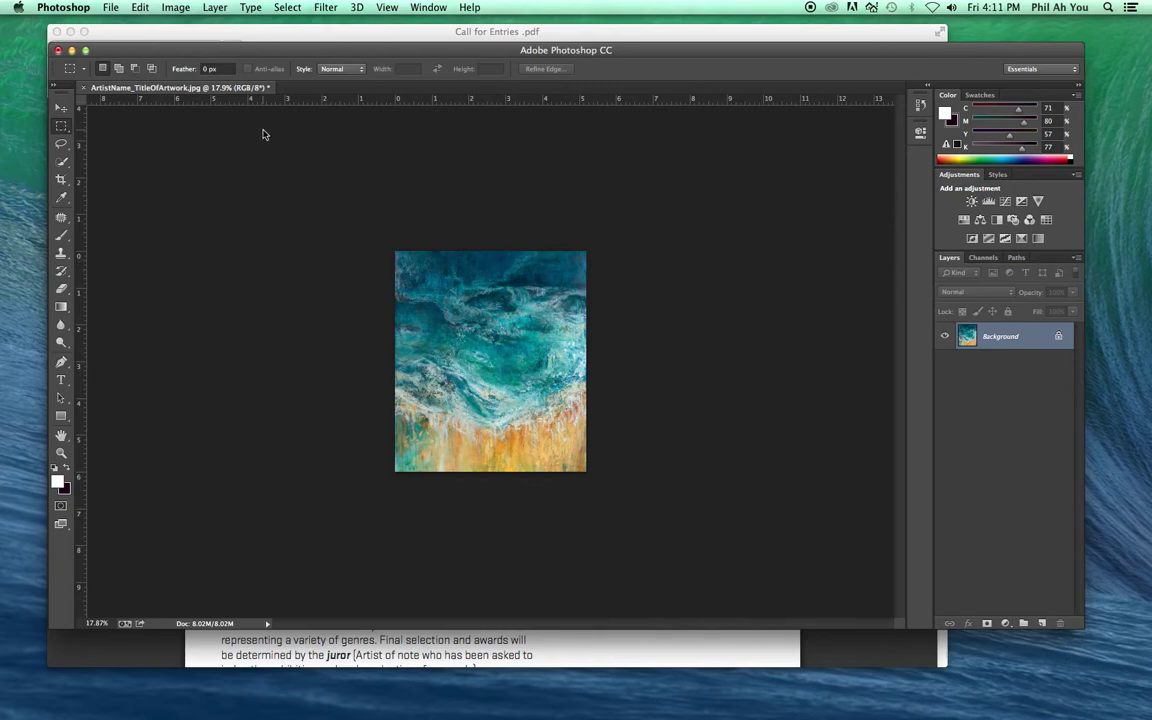
{"action": "left_click", "coordinate": [175, 7]}
{"action": "left_click", "coordinate": [222, 113]}
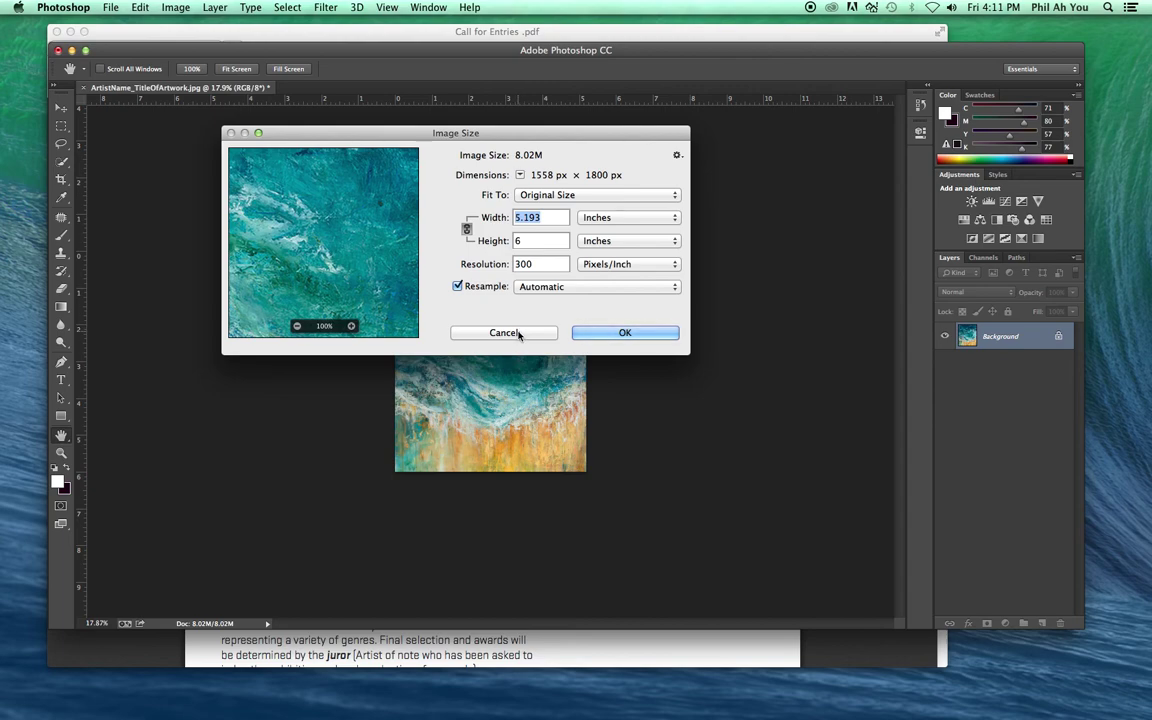
{"action": "left_click", "coordinate": [517, 334]}
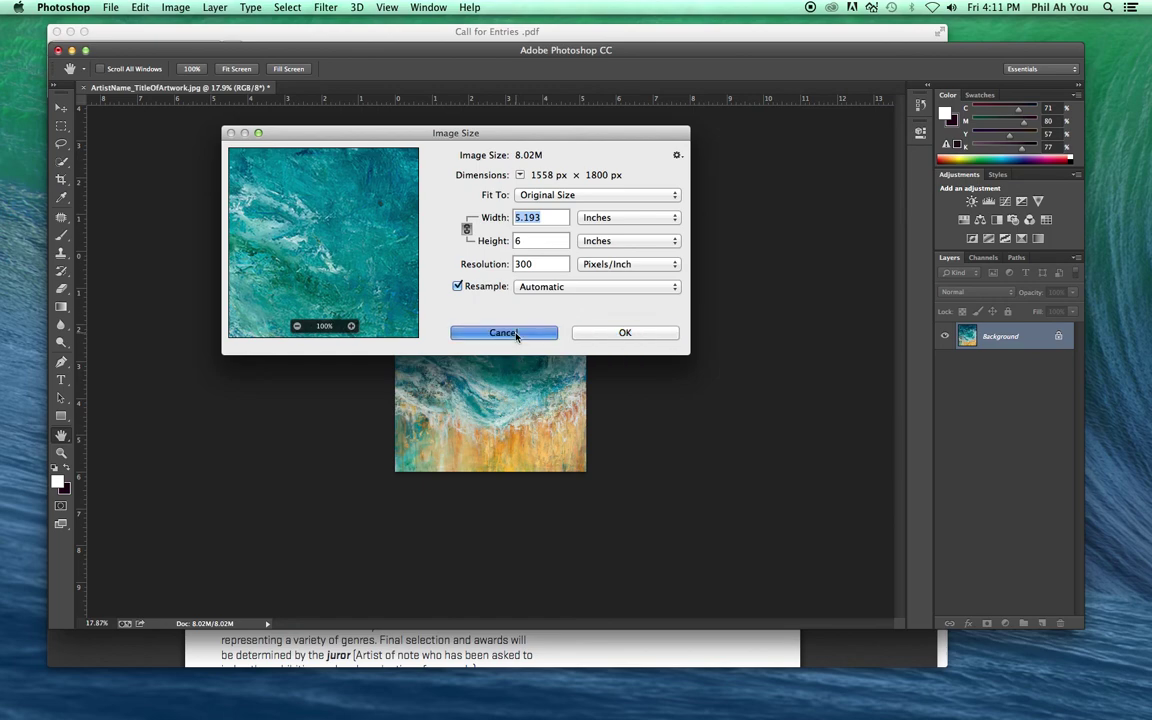